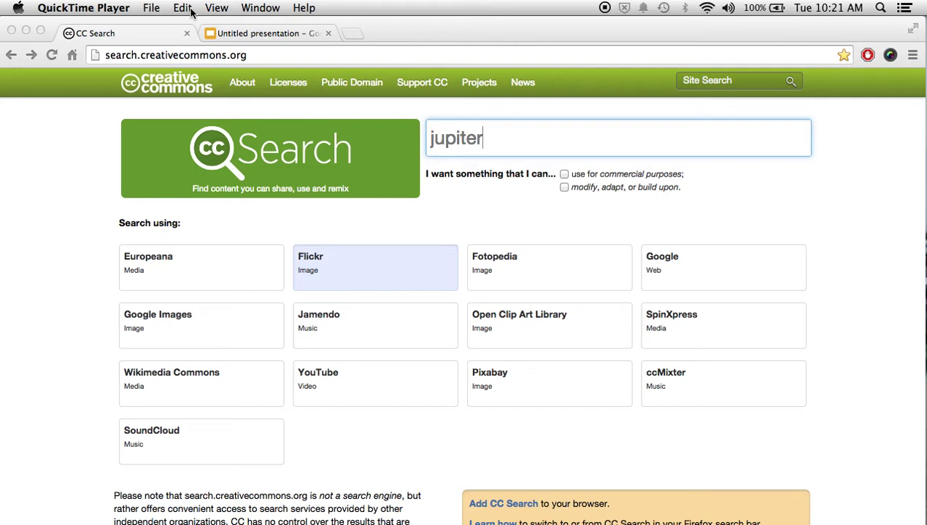
- Search Flickr through CC Search for jupiter and open the photo of a house and autumn trees under star trails
{"action": "left_click", "coordinate": [254, 52]}
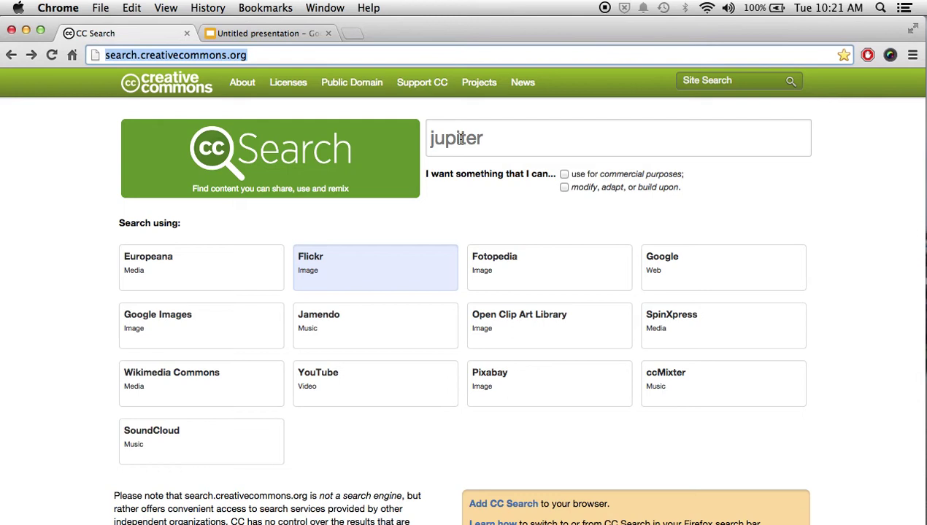
{"action": "left_click", "coordinate": [497, 138]}
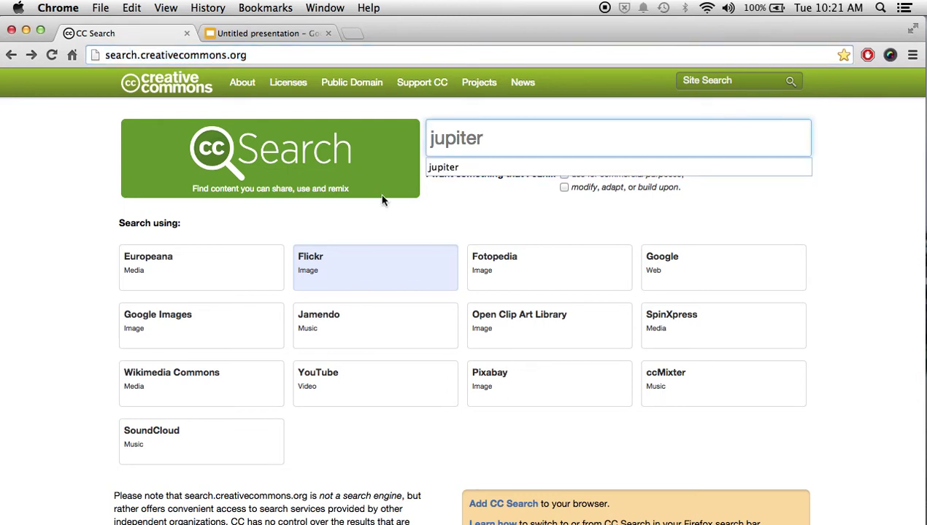
{"action": "left_click", "coordinate": [331, 264]}
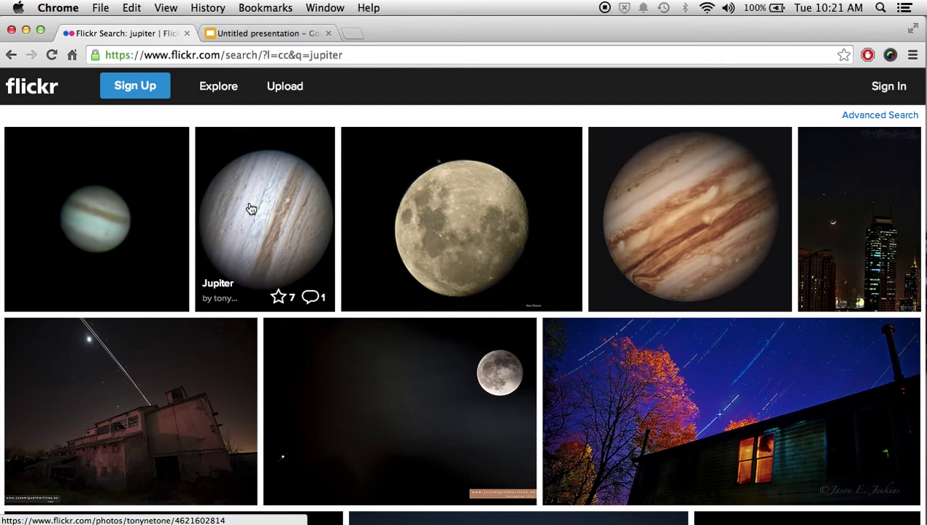
{"action": "left_click", "coordinate": [680, 405]}
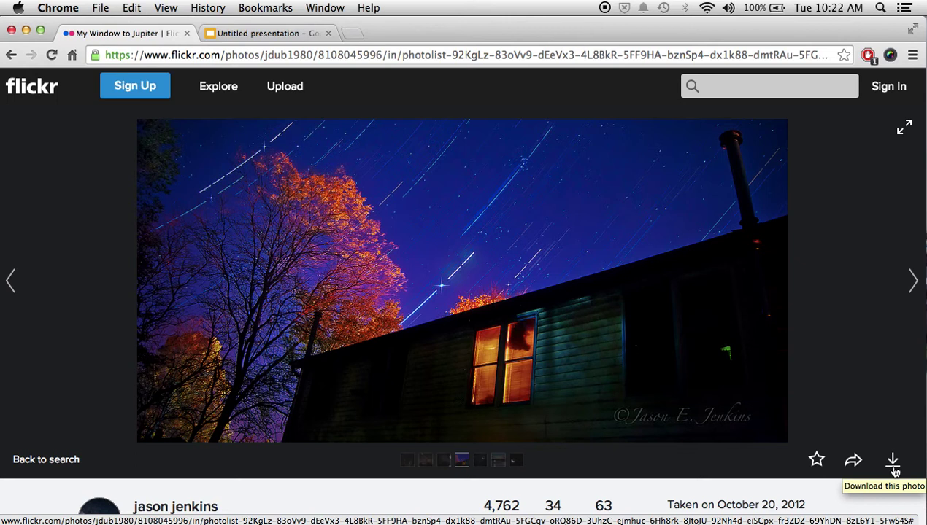
- Download the photo in Medium (640 × 318) size and show the downloaded file in Finder
{"action": "left_click", "coordinate": [892, 466]}
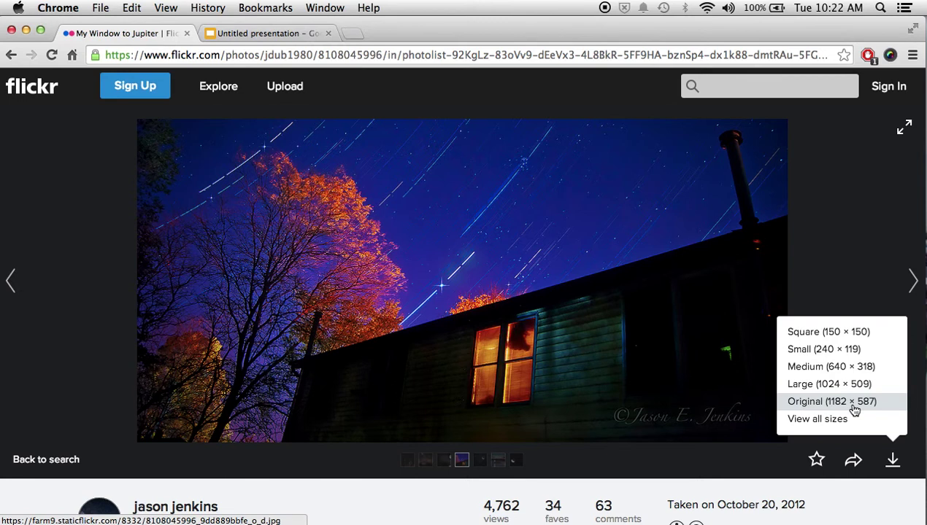
{"action": "left_click", "coordinate": [863, 369]}
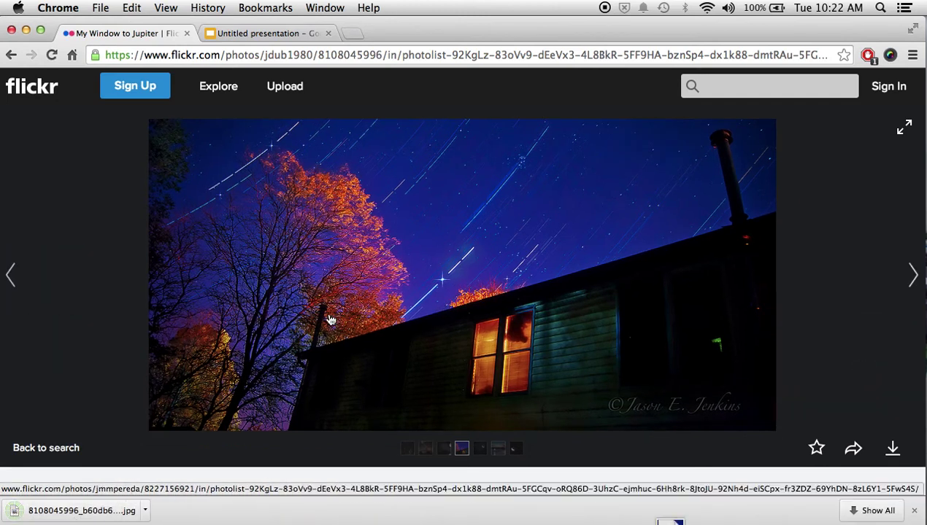
{"action": "scroll", "coordinate": [246, 315], "scroll_direction": "down", "scroll_amount": 2}
{"action": "scroll", "coordinate": [247, 315], "scroll_direction": "down", "scroll_amount": 1}
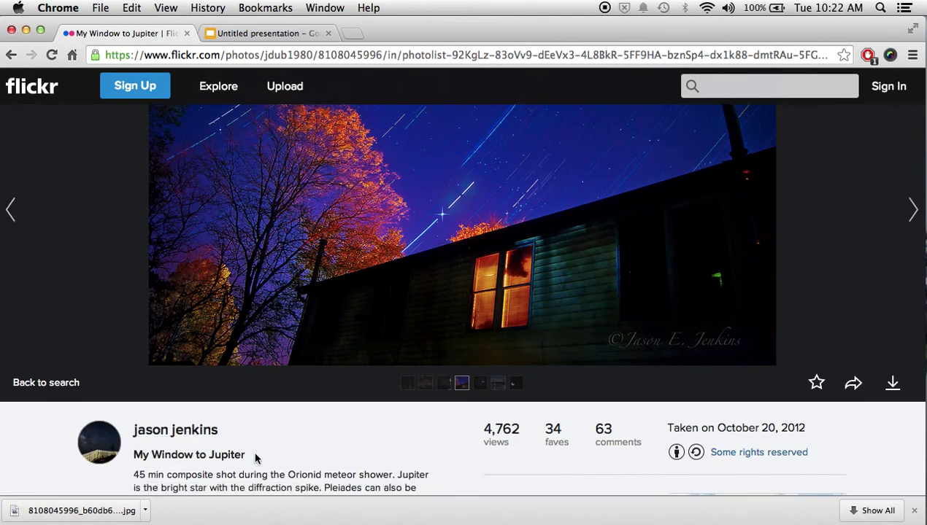
{"action": "left_click", "coordinate": [146, 510]}
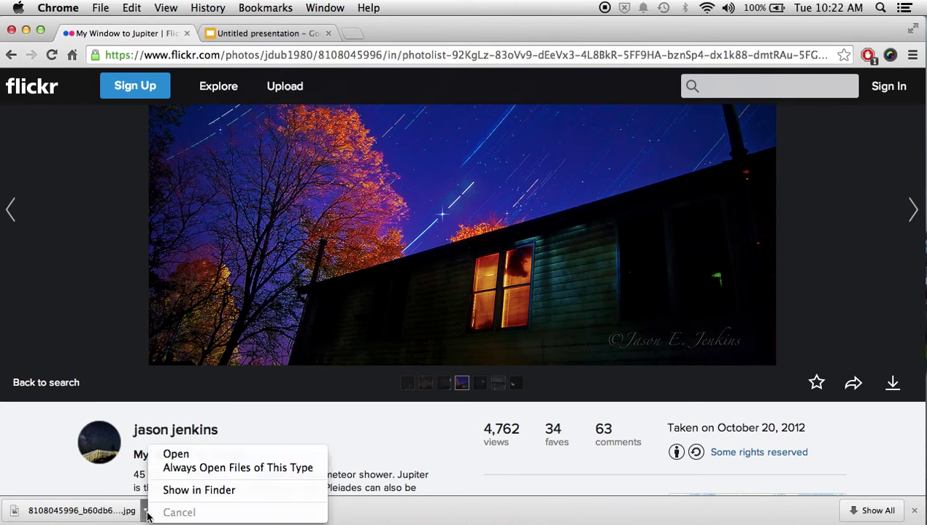
{"action": "left_click", "coordinate": [183, 492]}
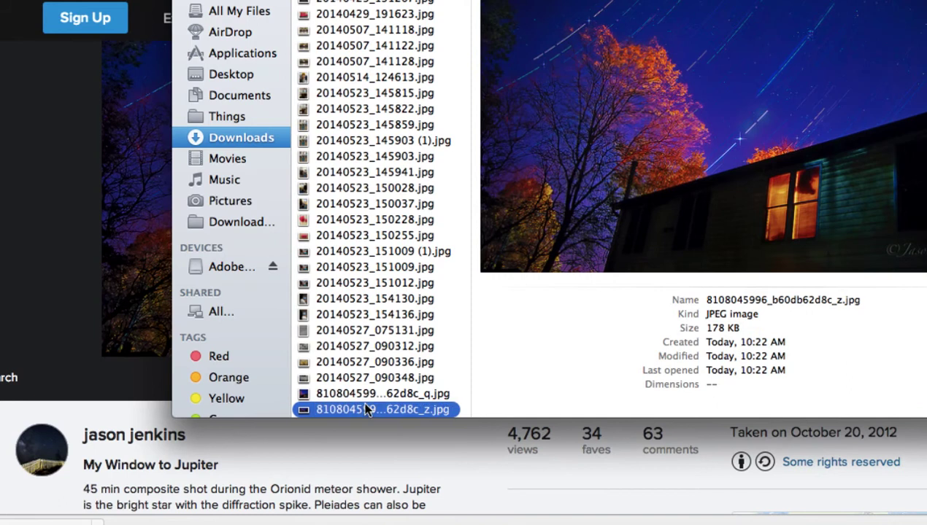
- Rename the downloaded image as MyWindowtoJupiterby, the photographer's full name and onFlickr, without spaces, keeping the .jpg extension
{"action": "left_click", "coordinate": [361, 410]}
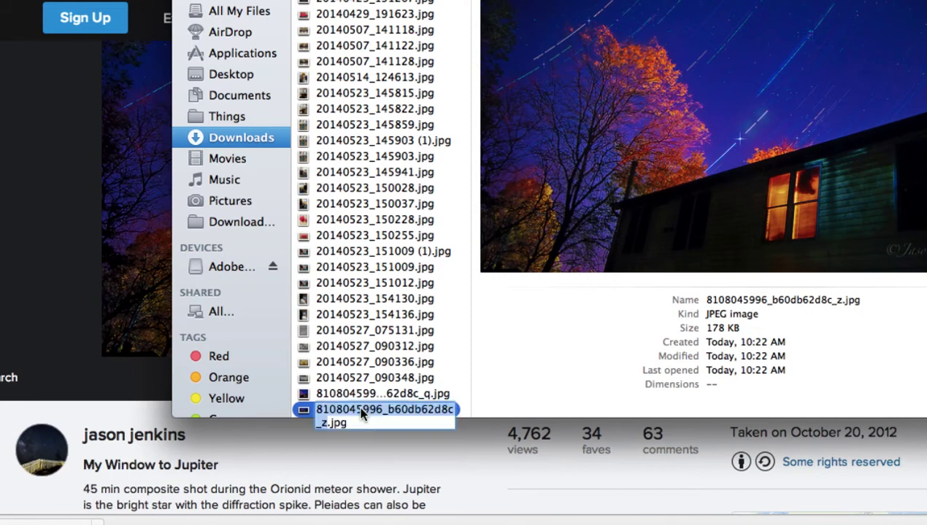
{"action": "type", "text": "MyWindow"}
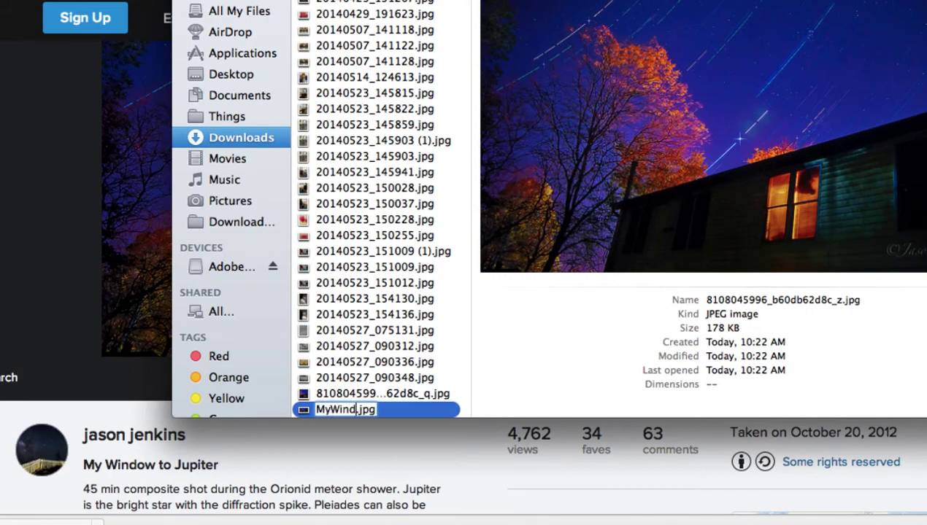
{"action": "type", "text": "toJupo"}
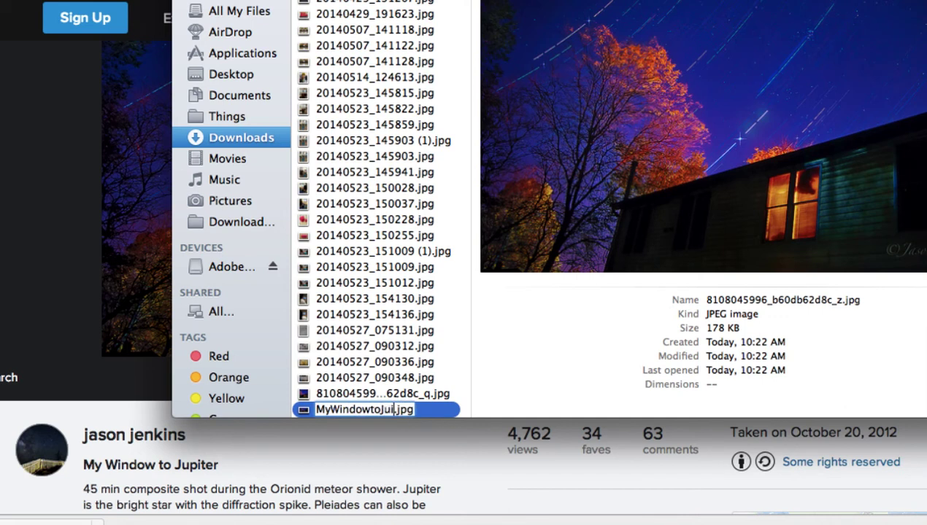
{"action": "key", "text": "BackSpace"}
{"action": "type", "text": "iter"}
{"action": "type", "text": "byjasonjenk"}
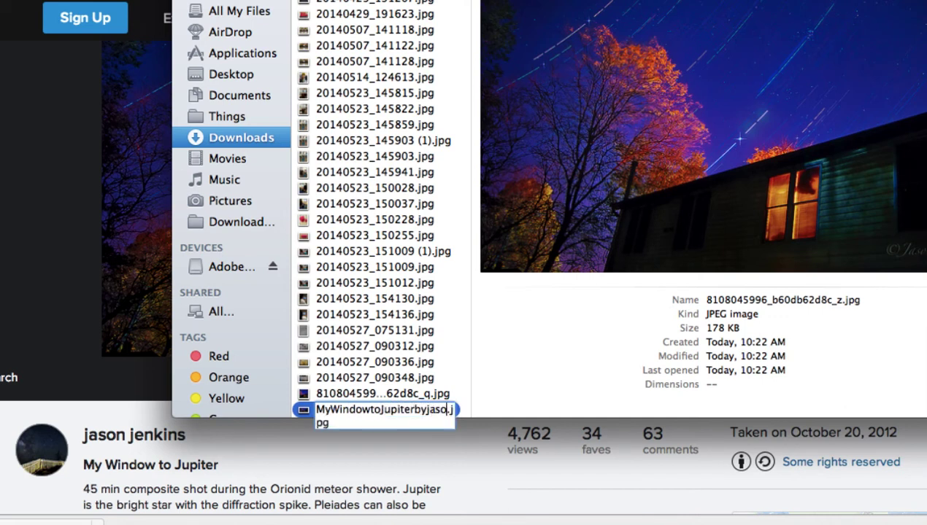
{"action": "type", "text": "insonFlickr"}
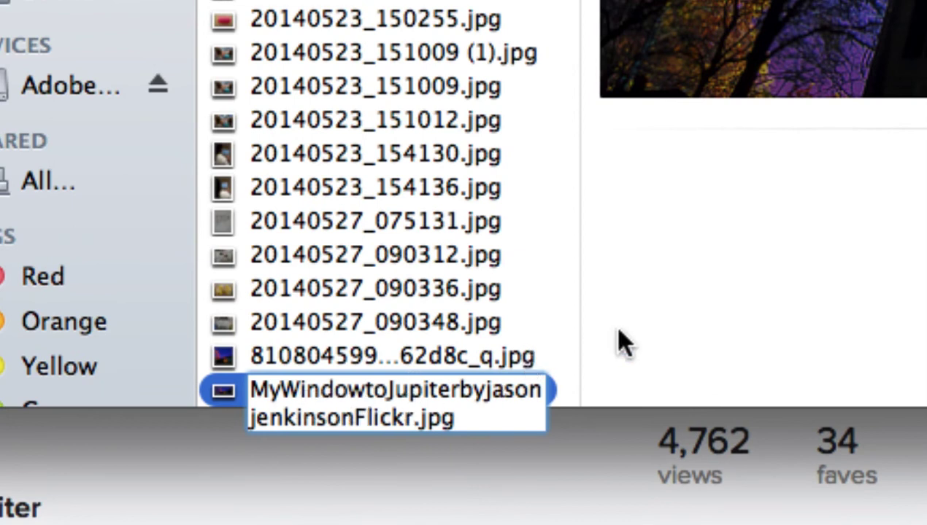
{"action": "key", "text": "super+a"}
{"action": "key", "text": "BackSpace"}
{"action": "key", "text": "super+v"}
{"action": "key", "text": "Return"}
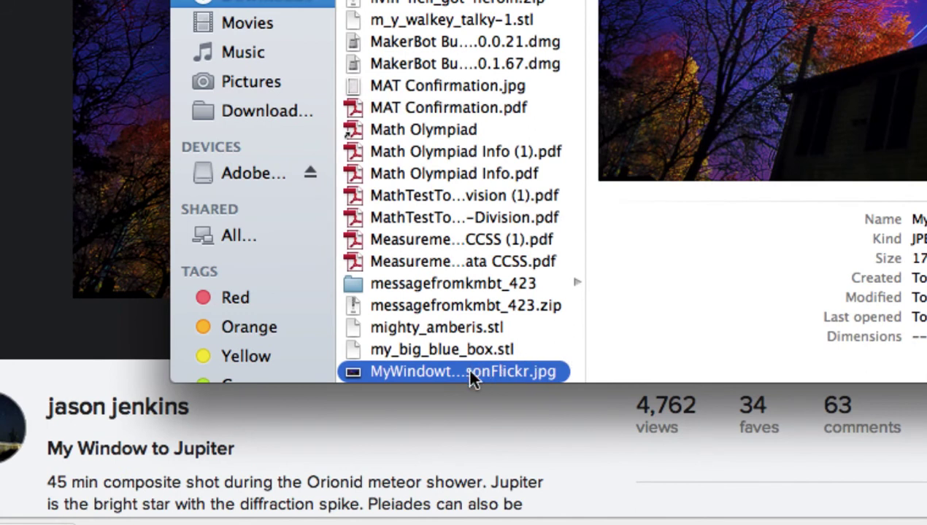
- Move the renamed image into the downloaded pictures folder and close the Finder window
{"action": "left_click_drag", "start_coordinate": [471, 377], "coordinate": [268, 118]}
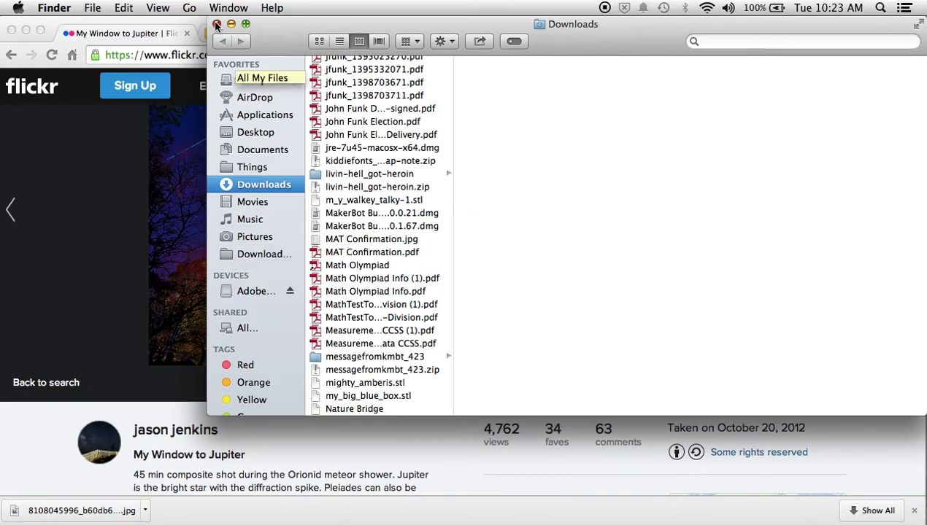
{"action": "left_click", "coordinate": [215, 24]}
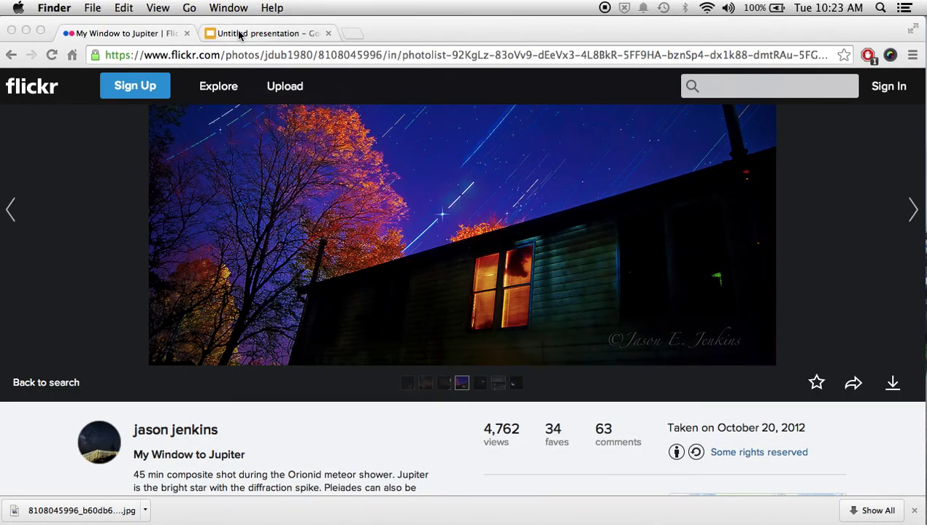
- Switch to the untitled presentation and insert the renamed MyWindowtoJupiter image from the Downloaded Pictures folder onto the blank slide
{"action": "left_click", "coordinate": [239, 34]}
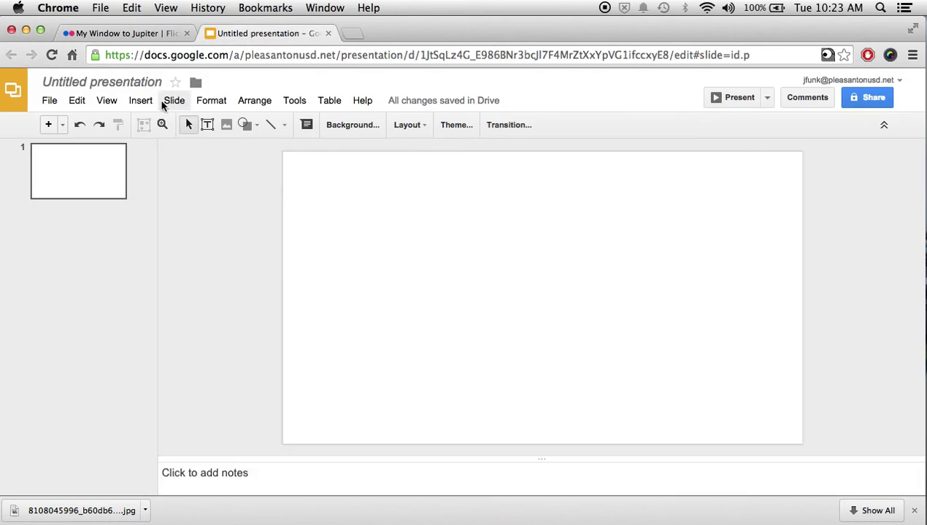
{"action": "left_click_drag", "start_coordinate": [98, 507], "coordinate": [394, 325]}
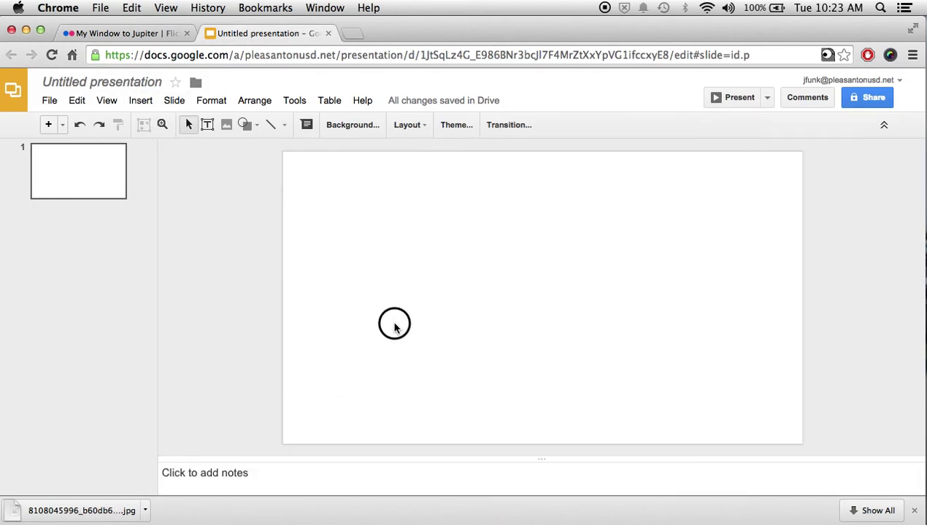
{"action": "left_click", "coordinate": [139, 105]}
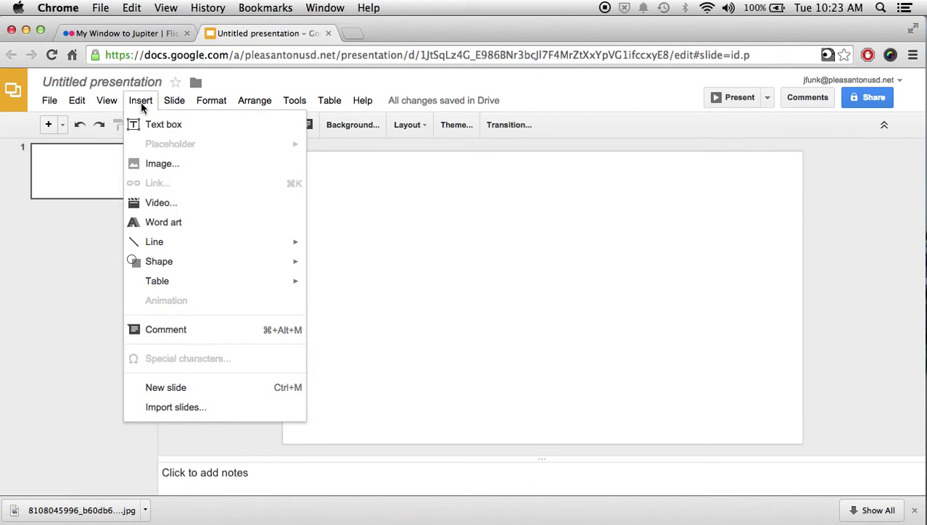
{"action": "left_click", "coordinate": [168, 166]}
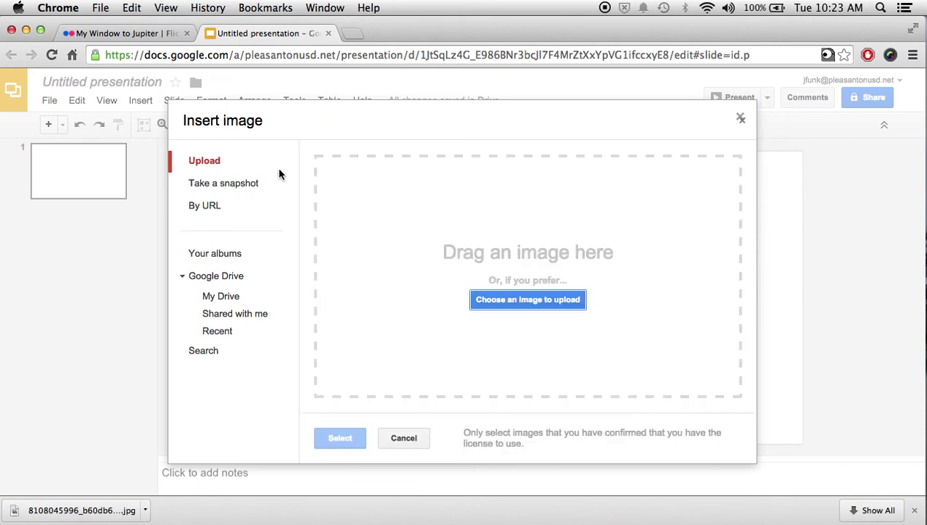
{"action": "left_click", "coordinate": [560, 302]}
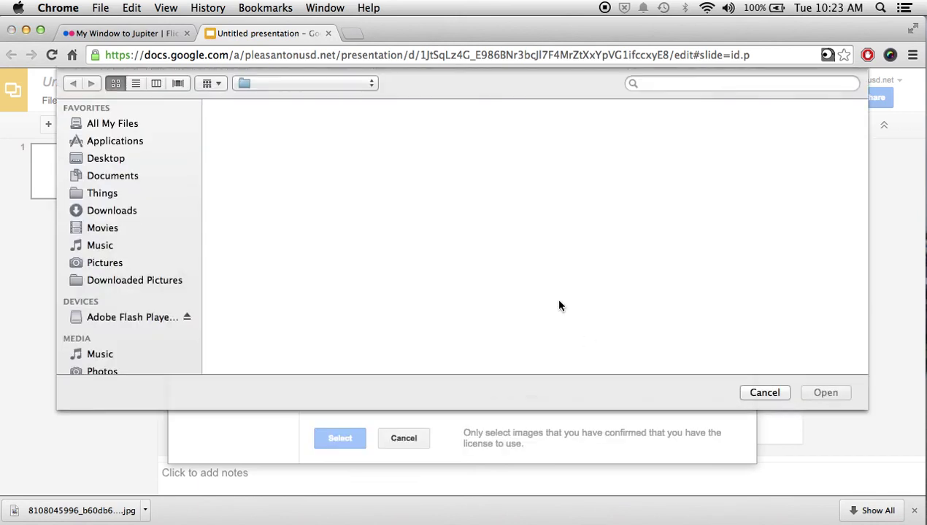
{"action": "left_click", "coordinate": [136, 280]}
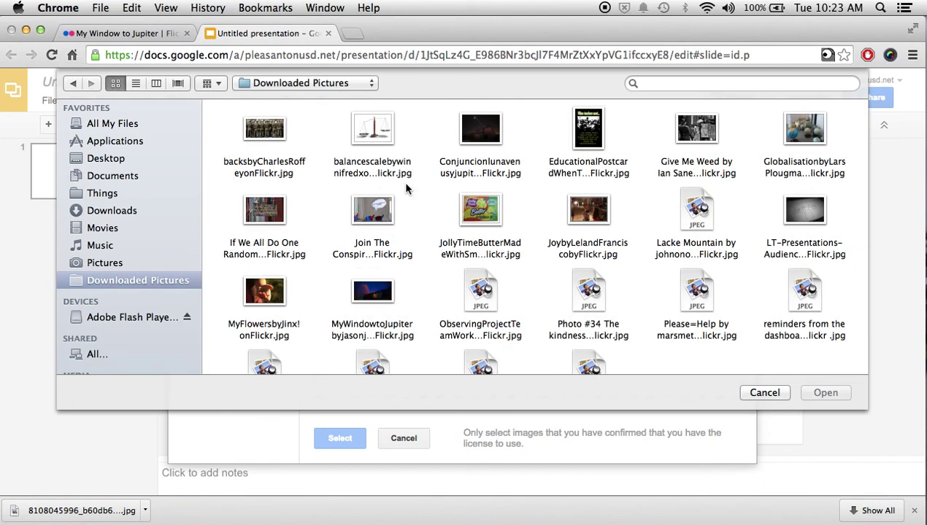
{"action": "scroll", "coordinate": [604, 272], "scroll_direction": "down", "scroll_amount": 2}
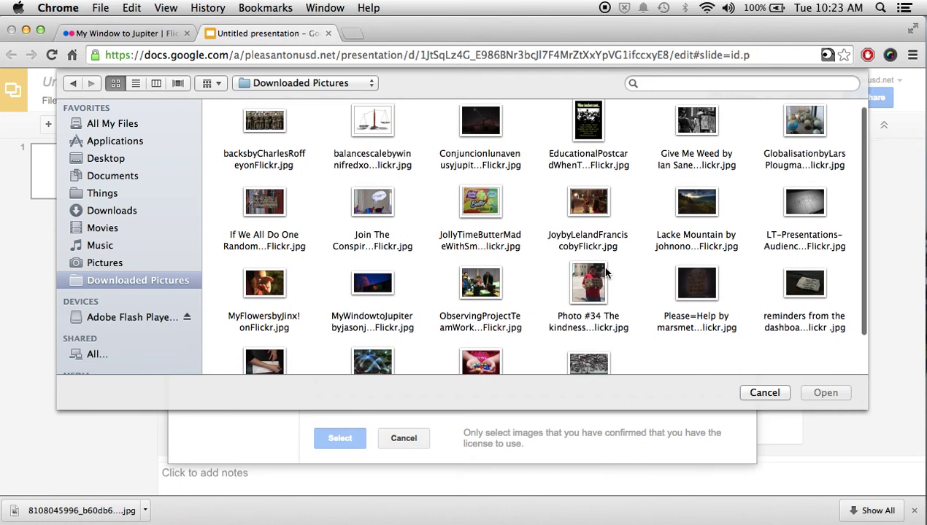
{"action": "scroll", "coordinate": [600, 269], "scroll_direction": "down", "scroll_amount": 2}
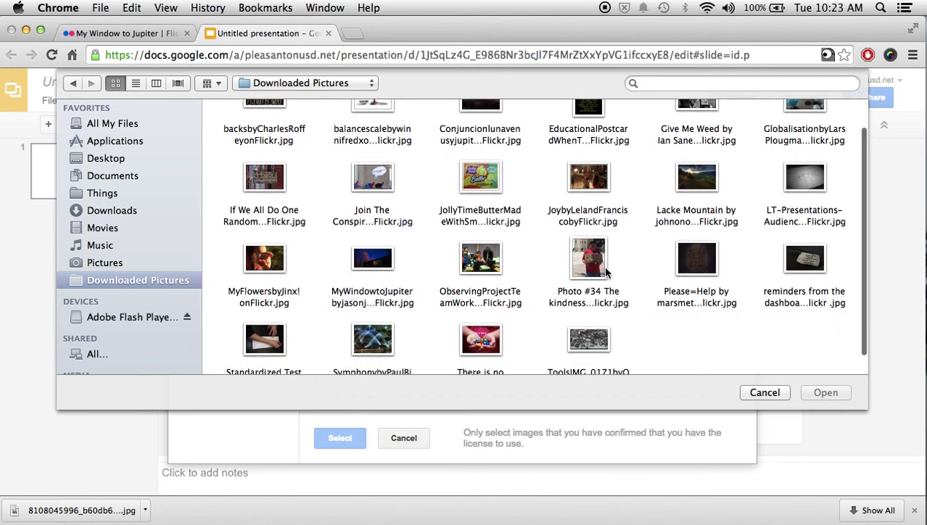
{"action": "left_click", "coordinate": [369, 267]}
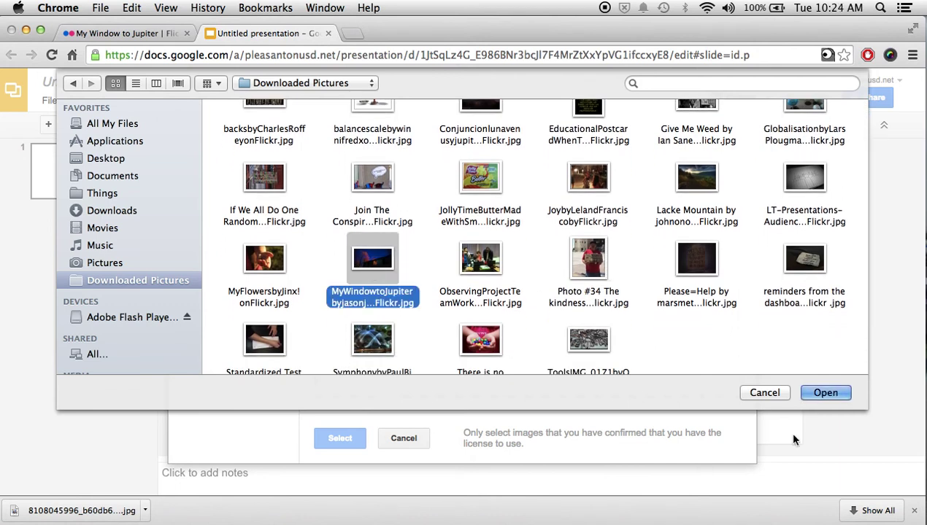
{"action": "left_click", "coordinate": [825, 393]}
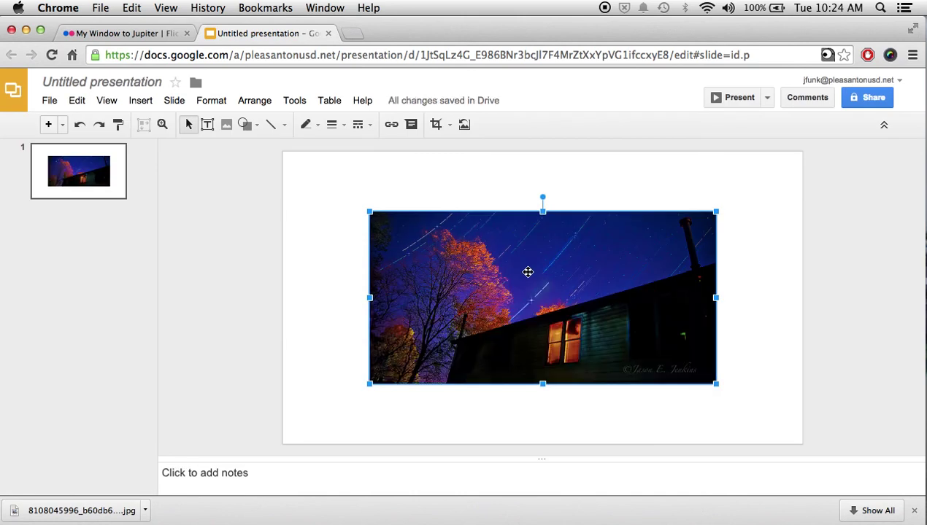
- Move the photo into the slide's upper-left corner and enlarge it to cover most of the slide
{"action": "left_click_drag", "start_coordinate": [527, 273], "coordinate": [440, 212]}
{"action": "left_click_drag", "start_coordinate": [629, 323], "coordinate": [711, 329]}
{"action": "left_click", "coordinate": [752, 283]}
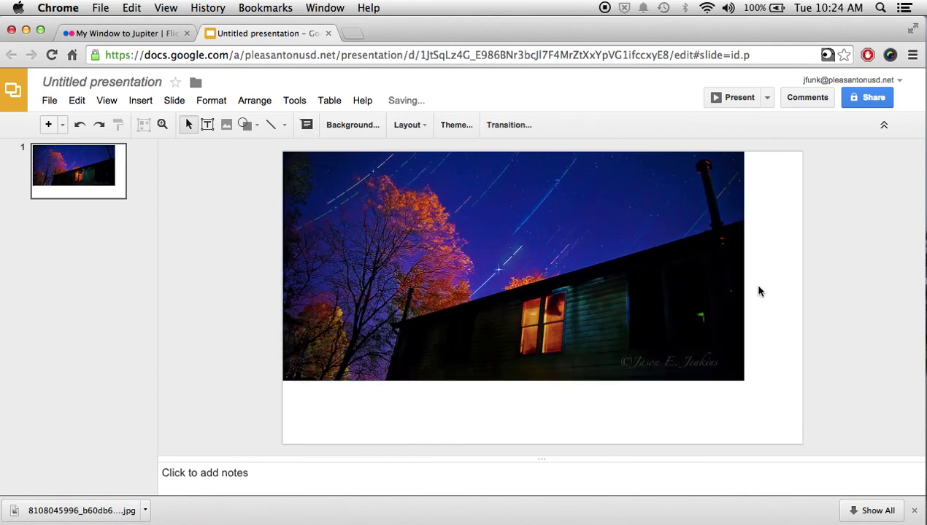
- Add a text box below the photo with three lines: My Window to Jupiter, the photographer's full name, and flickr.com
{"action": "left_click", "coordinate": [207, 124]}
{"action": "left_click_drag", "start_coordinate": [512, 397], "coordinate": [677, 437]}
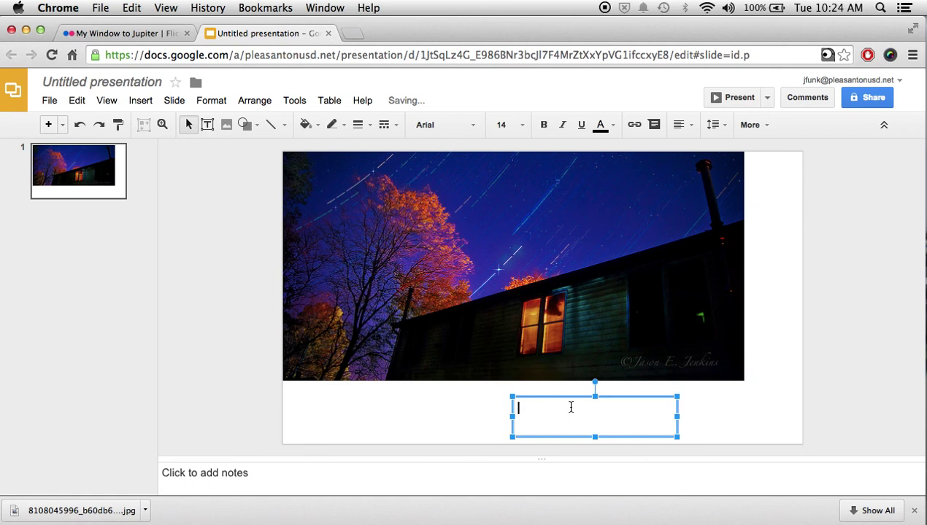
{"action": "type", "text": "My Window to Jupi"}
{"action": "type", "text": "ter"}
{"action": "key", "text": "Return"}
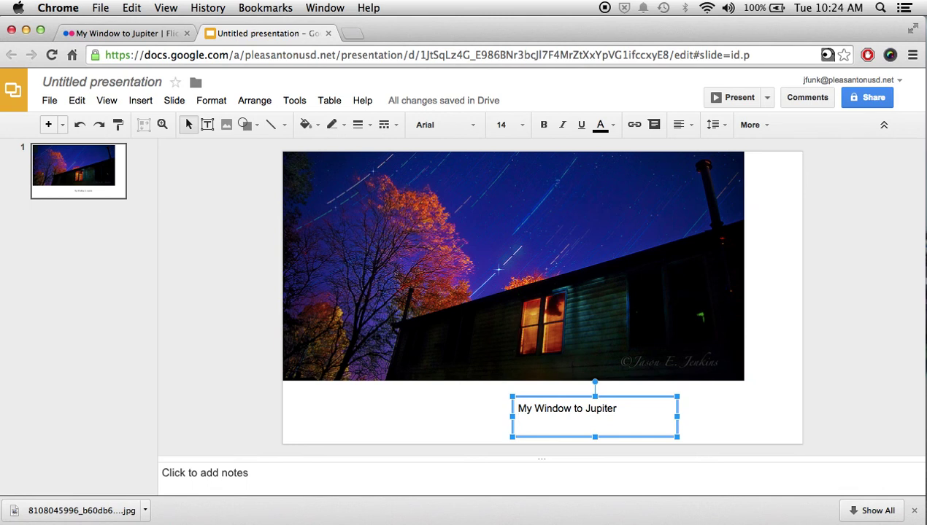
{"action": "type", "text": "Jason Jenkins"}
{"action": "key", "text": "Return"}
{"action": "type", "text": "flki"}
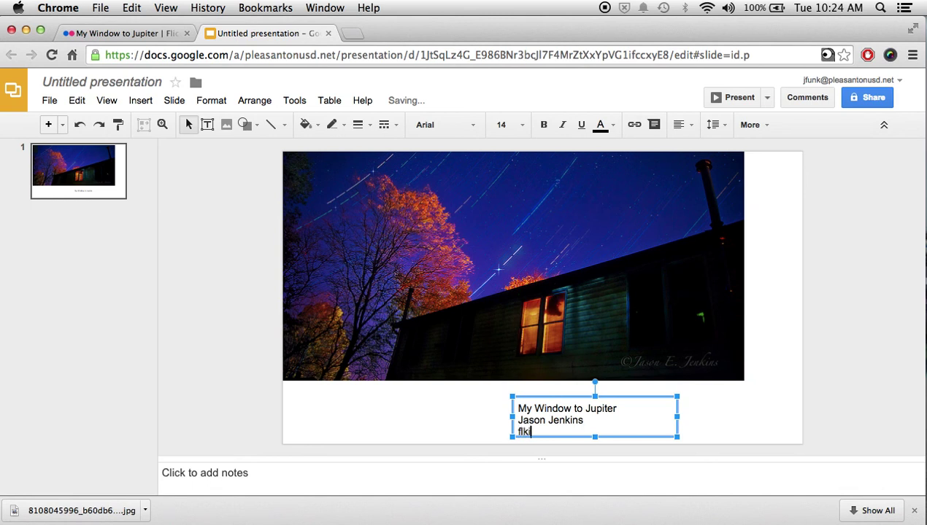
{"action": "key", "text": "BackSpace"}
{"action": "key", "text": "BackSpace"}
{"action": "type", "text": "ickr.com"}
{"action": "key", "text": "Escape"}
{"action": "key", "text": "Escape"}
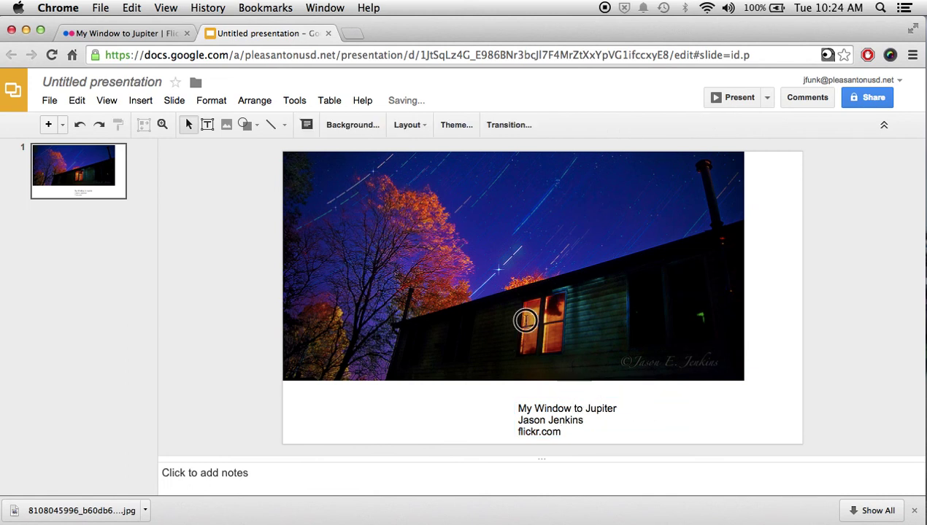
- Narrow the credit text box to fit its text and place it in the slide's lower-right corner
{"action": "left_click", "coordinate": [582, 410]}
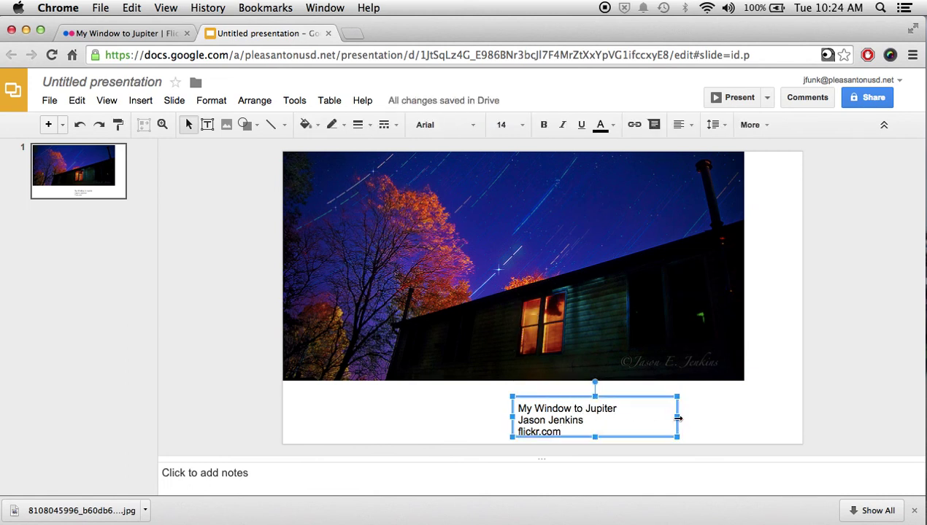
{"action": "left_click_drag", "start_coordinate": [676, 418], "coordinate": [801, 413]}
{"action": "left_click", "coordinate": [785, 339]}
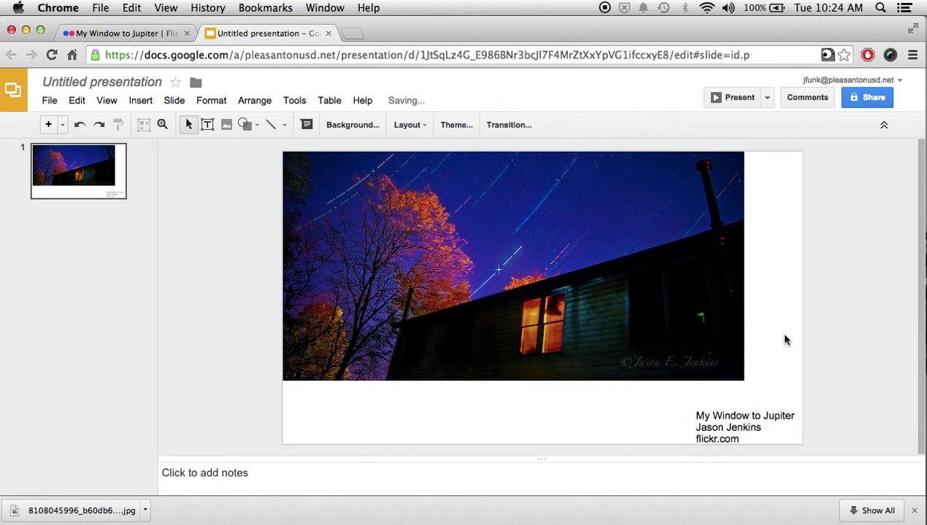